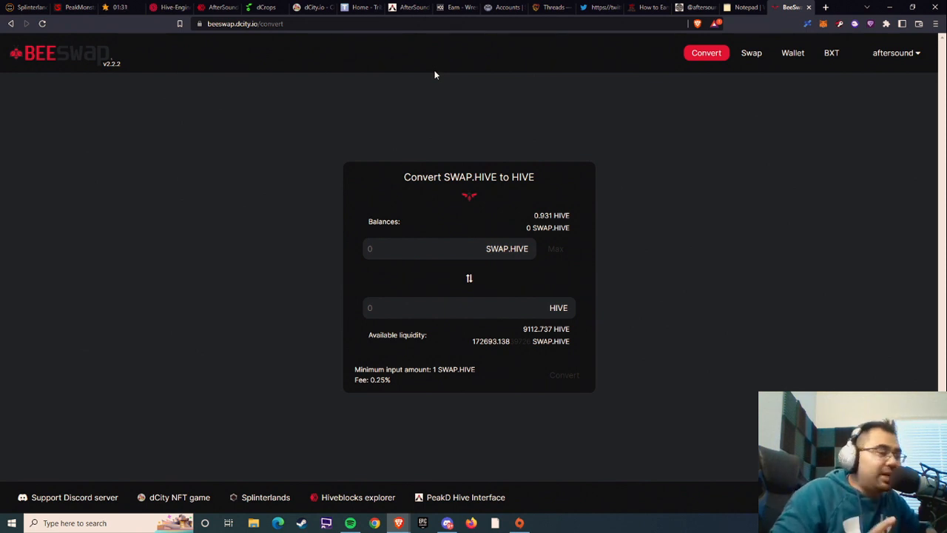
{"action": "left_click", "coordinate": [26, 6]}
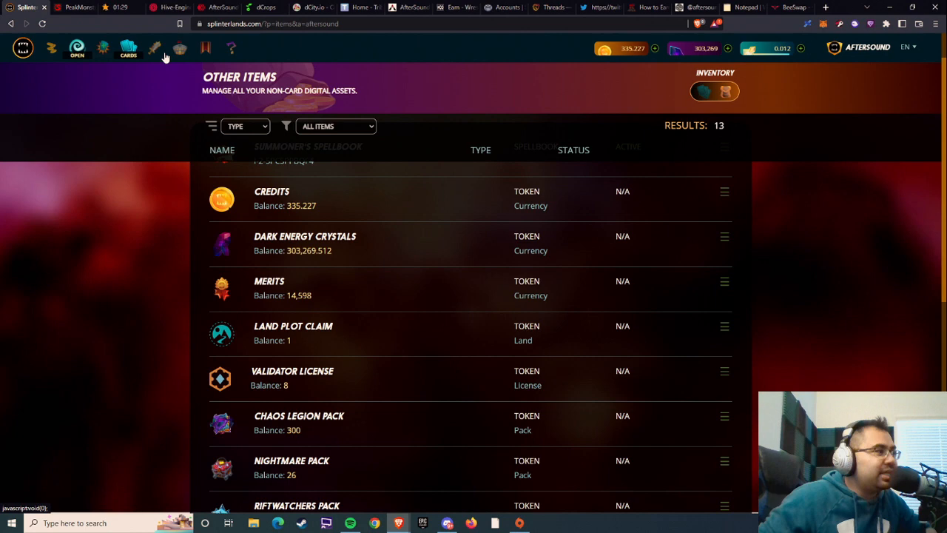
{"action": "scroll", "coordinate": [381, 181], "scroll_direction": "up", "scroll_amount": 2}
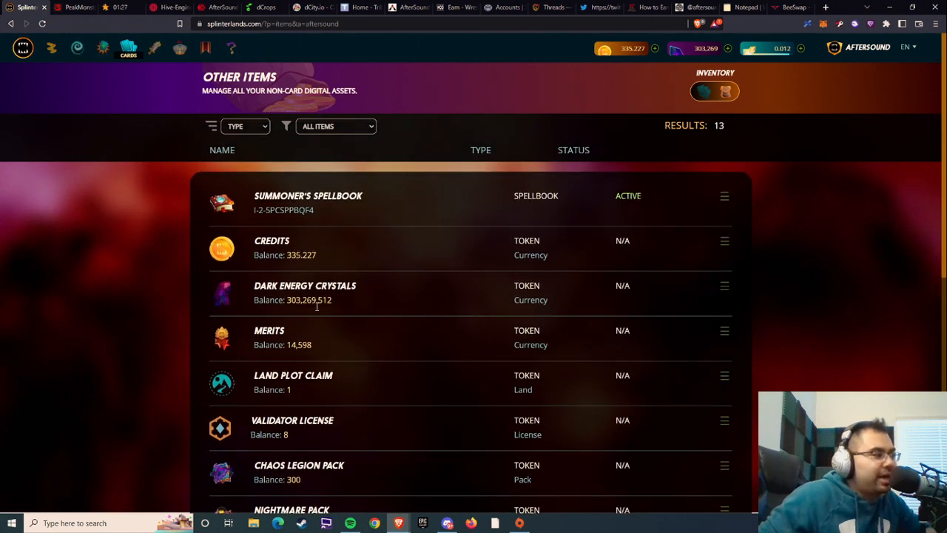
{"action": "left_click_drag", "start_coordinate": [254, 378], "coordinate": [328, 379]}
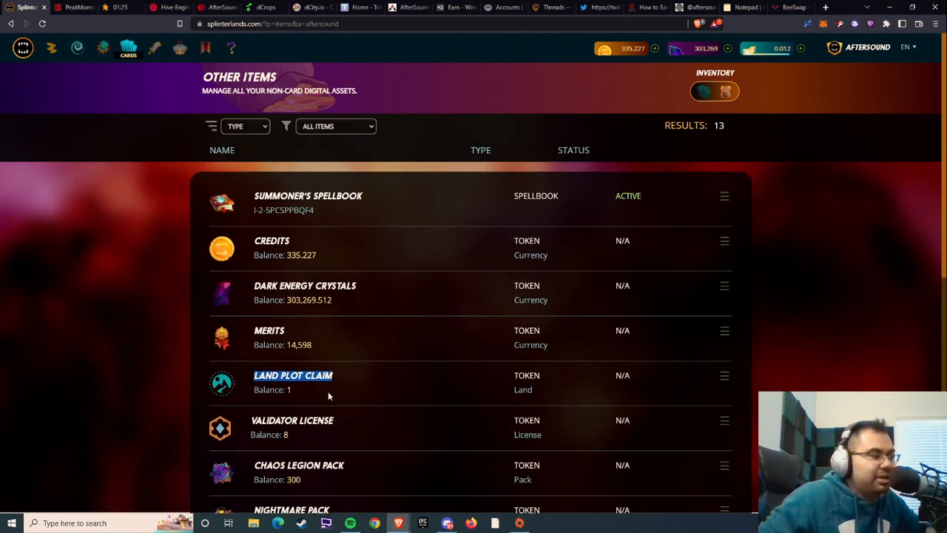
{"action": "left_click", "coordinate": [303, 400]}
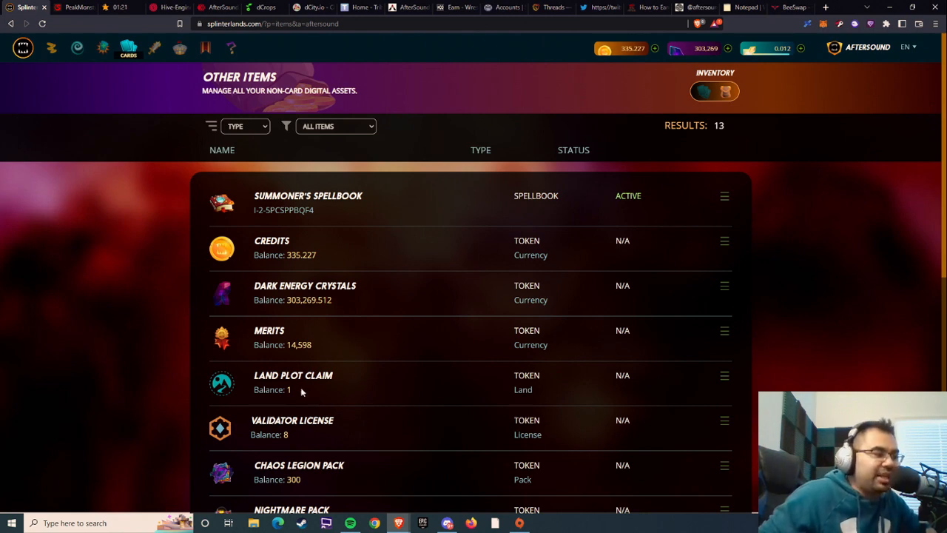
{"action": "left_click", "coordinate": [724, 376]}
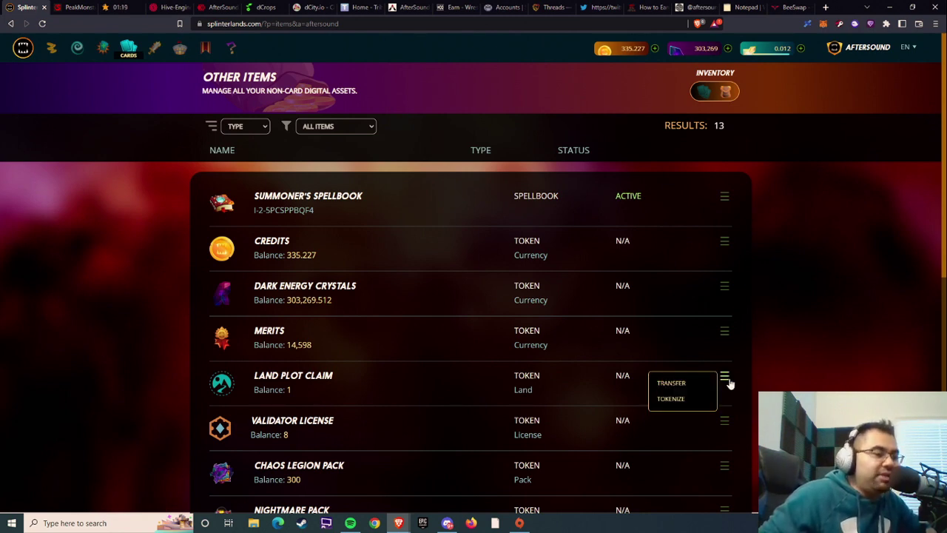
{"action": "left_click", "coordinate": [671, 383]}
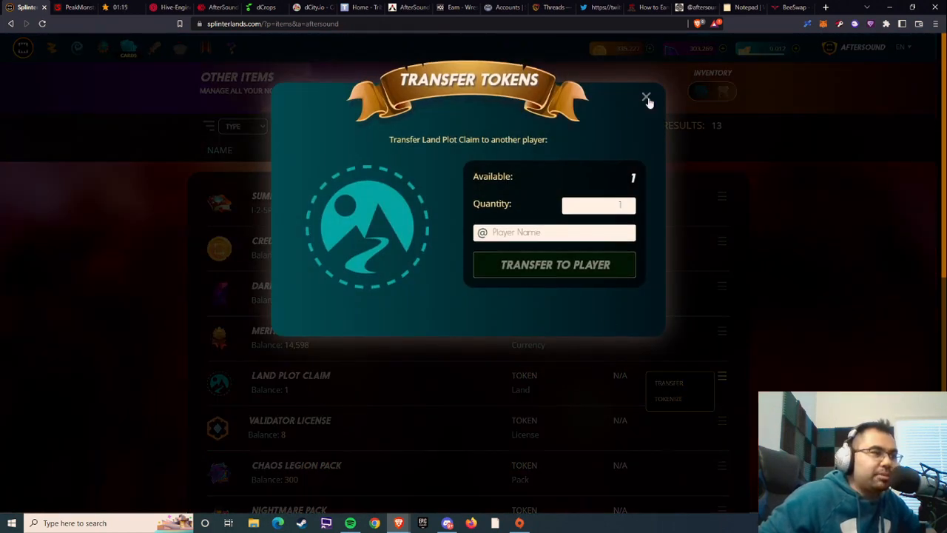
{"action": "left_click", "coordinate": [647, 98]}
{"action": "left_click", "coordinate": [661, 398]}
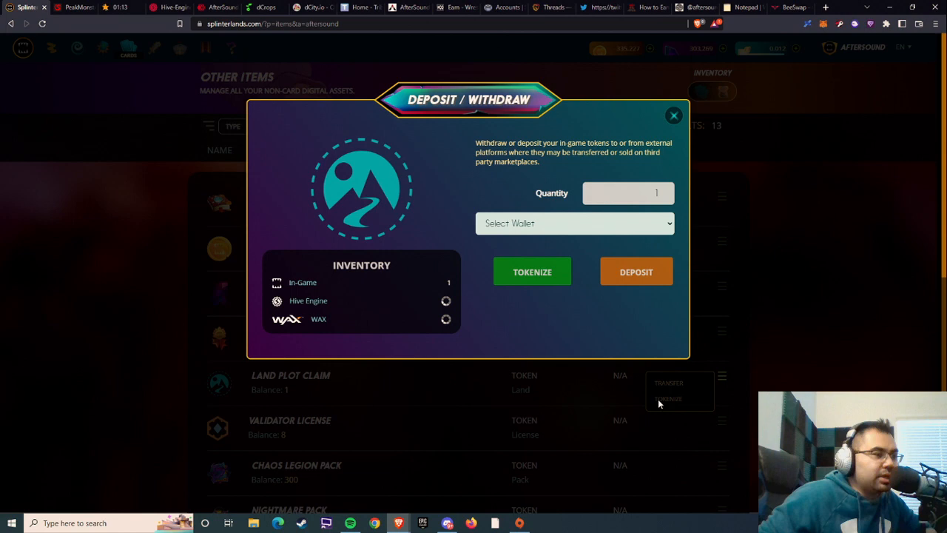
{"action": "left_click", "coordinate": [574, 222]}
{"action": "left_click", "coordinate": [518, 244]}
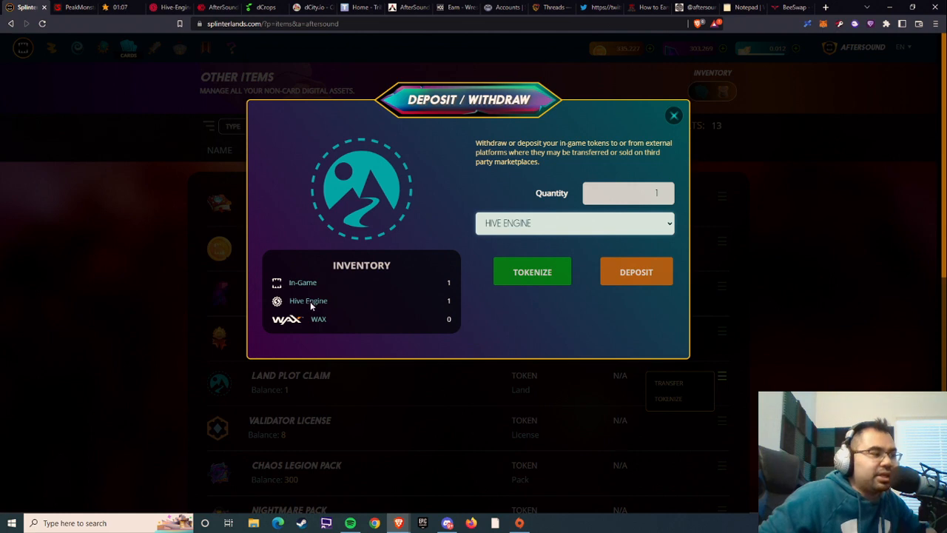
{"action": "left_click", "coordinate": [674, 116]}
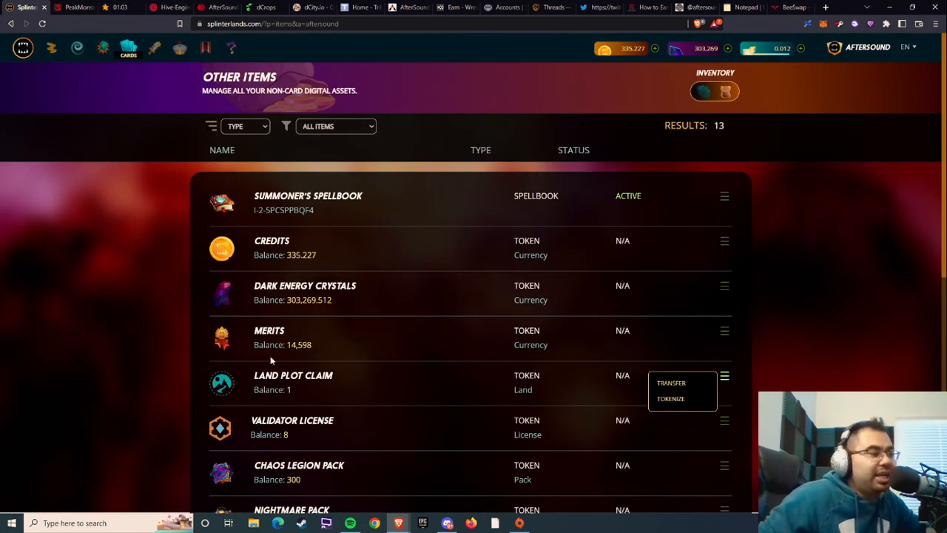
{"action": "left_click", "coordinate": [724, 375]}
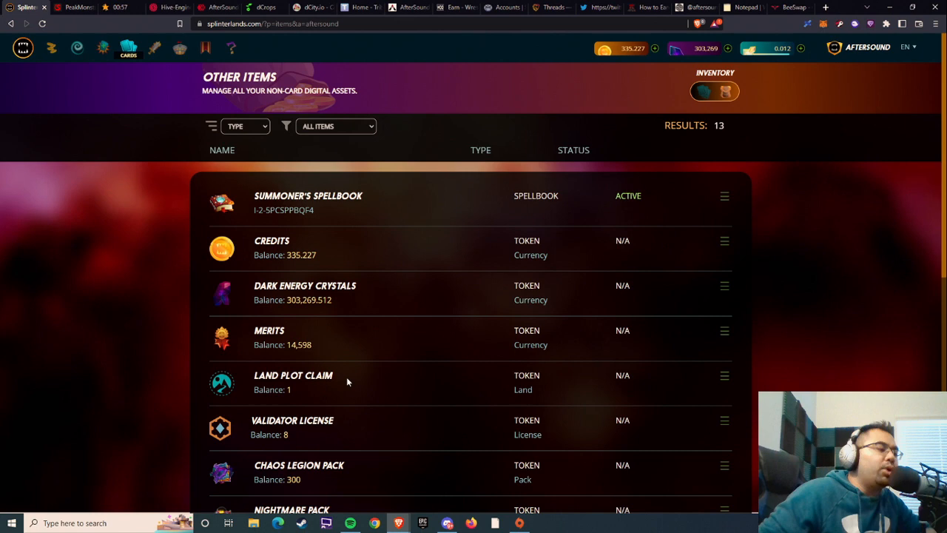
Return to BeeSwap and reload the Convert page from the address bar.
{"action": "left_click", "coordinate": [791, 6]}
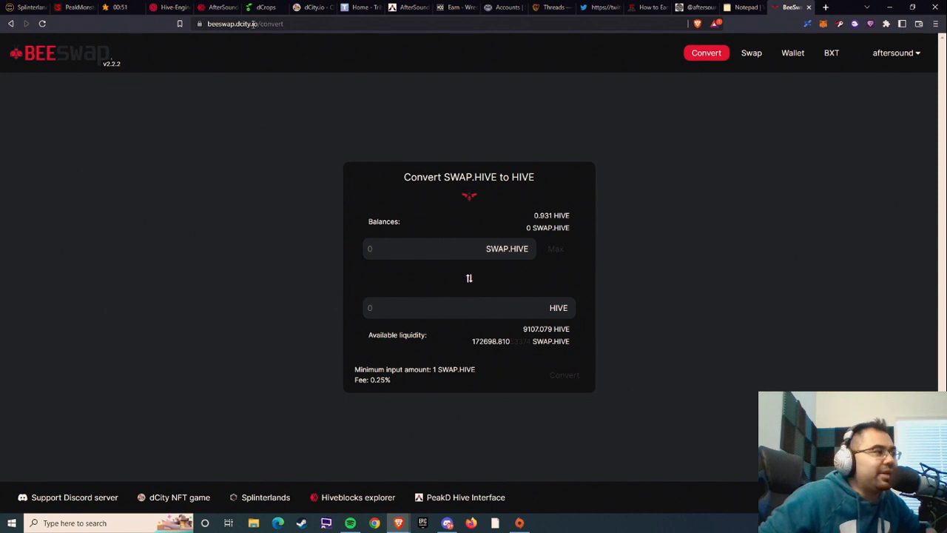
{"action": "left_click", "coordinate": [254, 24]}
{"action": "left_click", "coordinate": [303, 23]}
{"action": "key", "text": "BackSpace"}
{"action": "key", "text": "BackSpace"}
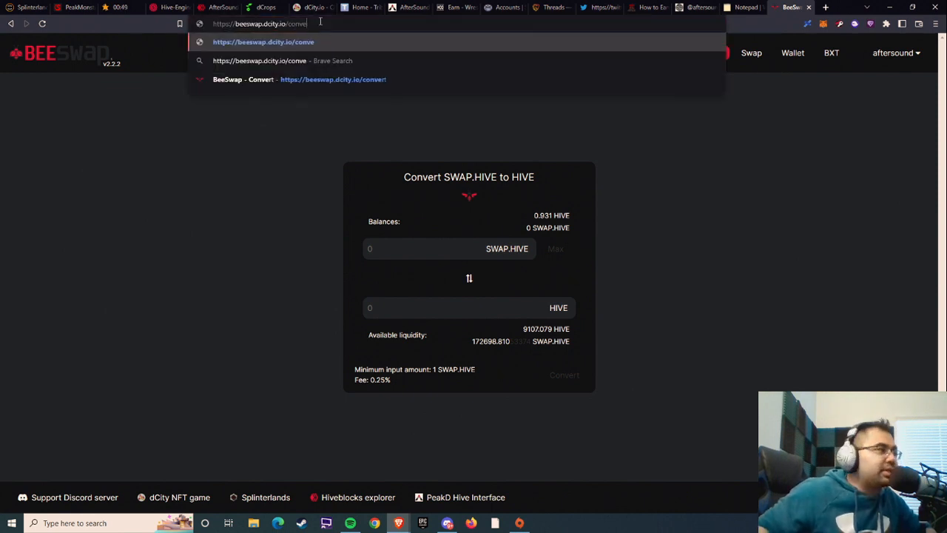
{"action": "key", "text": "BackSpace"}
{"action": "key", "text": "BackSpace"}
{"action": "key", "text": "BackSpace"}
{"action": "key", "text": "BackSpace"}
{"action": "key", "text": "BackSpace"}
{"action": "key", "text": "Return"}
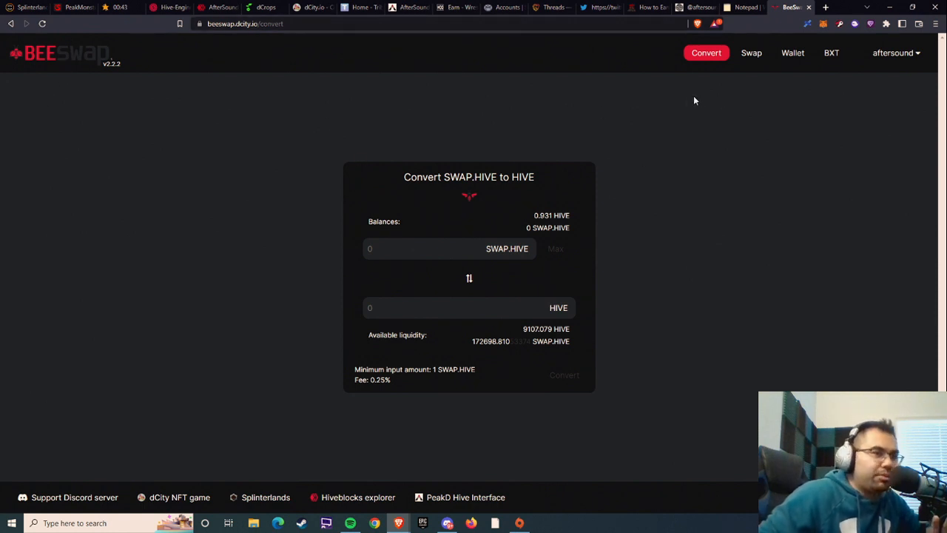
Go to the BeeSwap Wallet page showing the Hive balances.
{"action": "left_click", "coordinate": [911, 56]}
{"action": "left_click", "coordinate": [908, 54]}
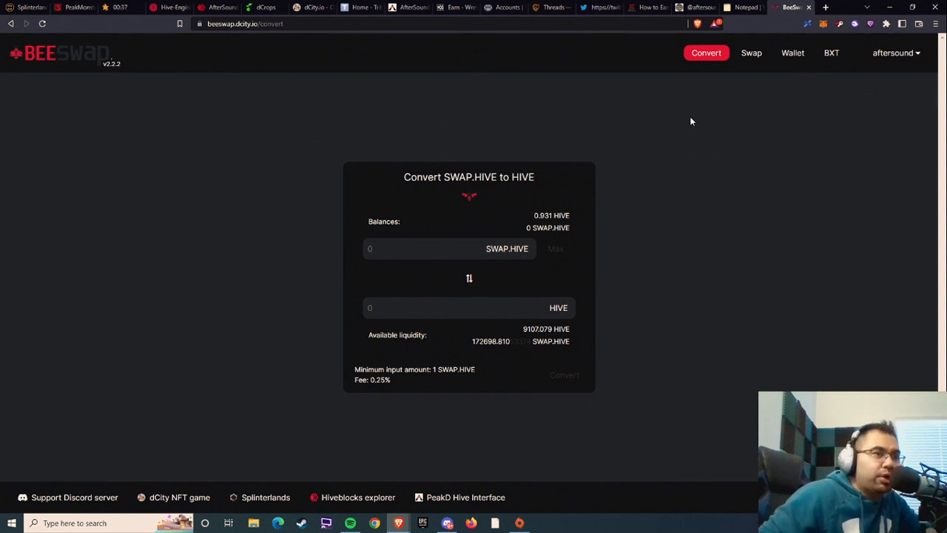
{"action": "left_click", "coordinate": [792, 53]}
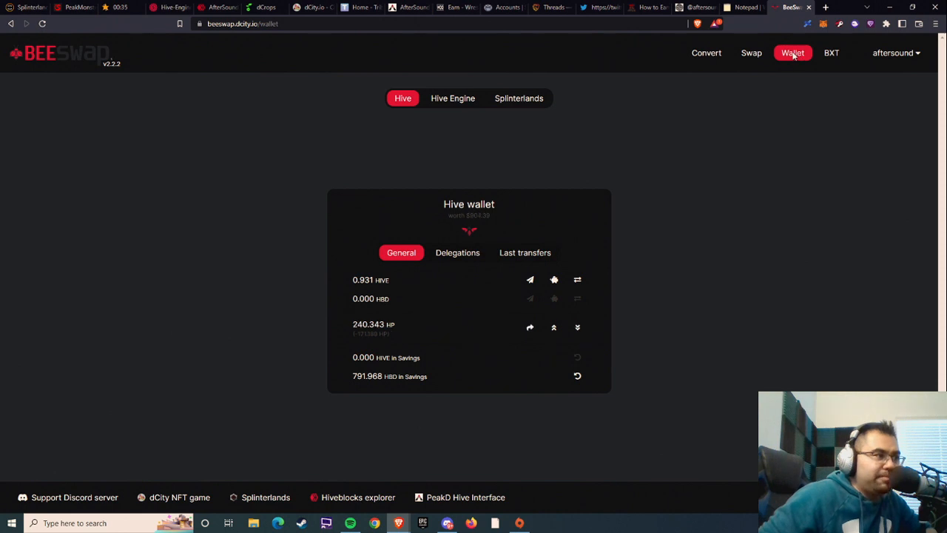
Show the Hive Engine token list with its 1 PLOT balance.
{"action": "left_click", "coordinate": [452, 98]}
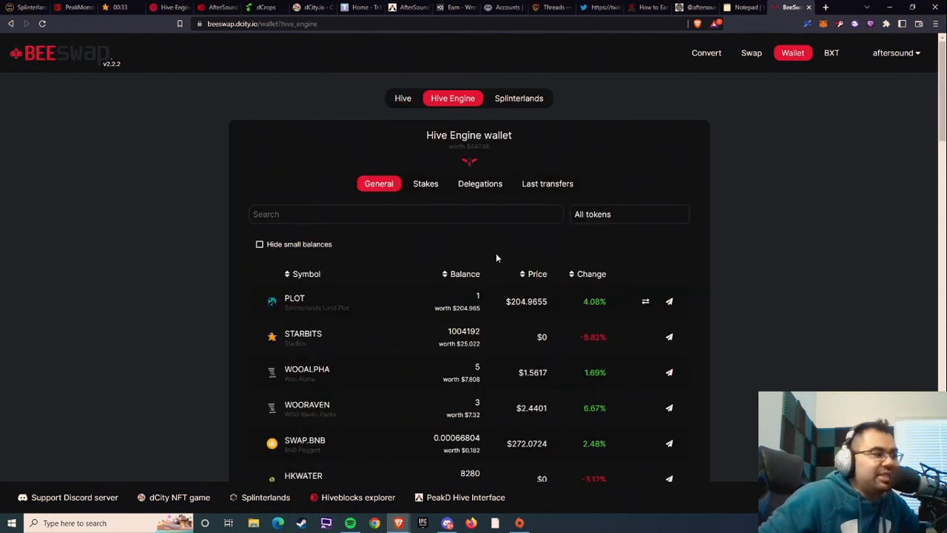
{"action": "left_click", "coordinate": [174, 7]}
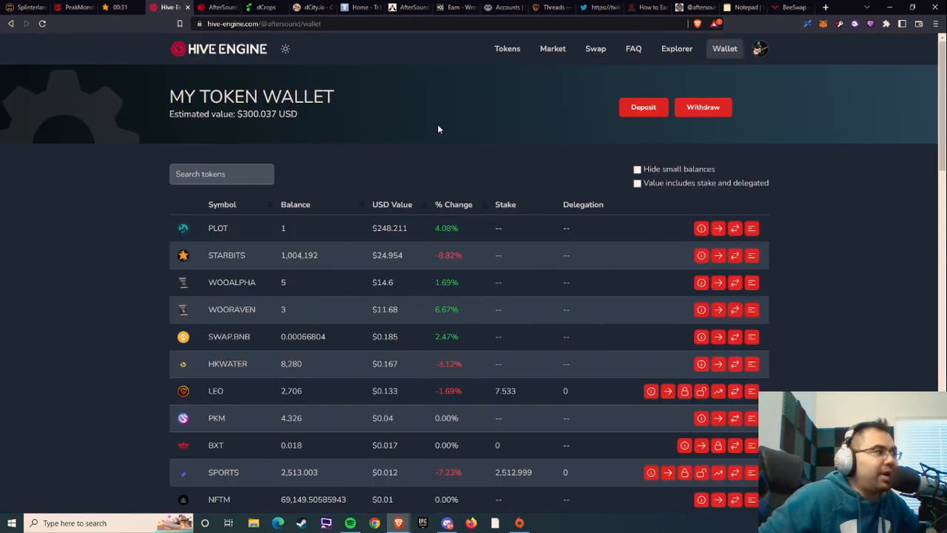
{"action": "scroll", "coordinate": [507, 278], "scroll_direction": "down", "scroll_amount": 3}
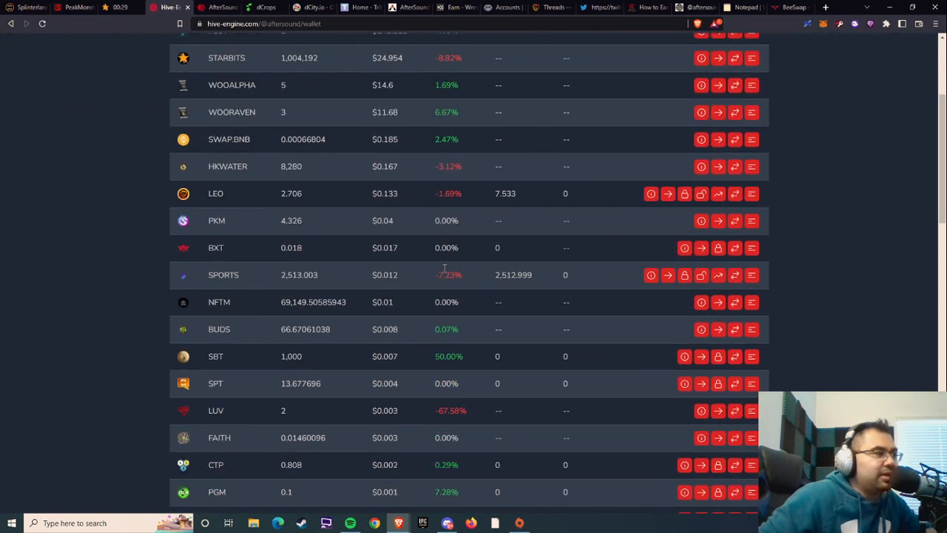
{"action": "scroll", "coordinate": [409, 259], "scroll_direction": "up", "scroll_amount": 3}
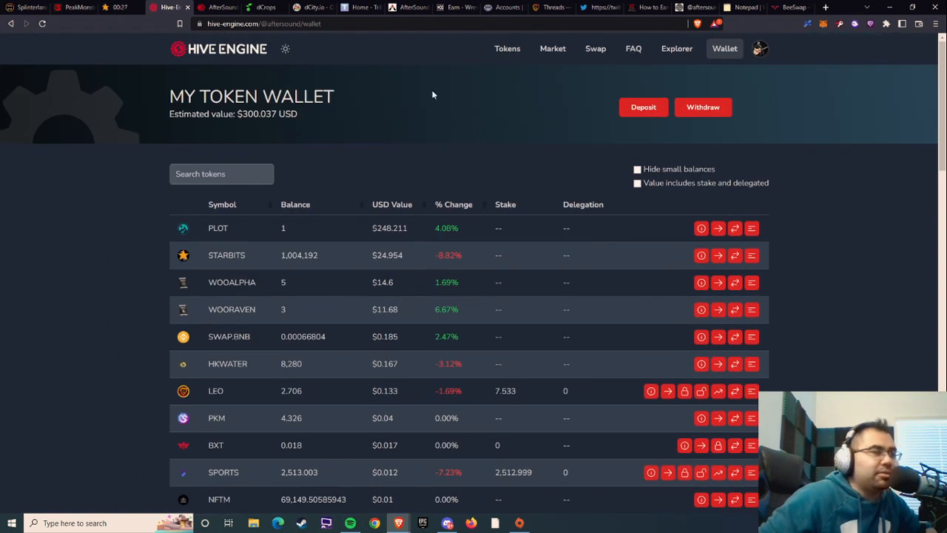
{"action": "left_click", "coordinate": [790, 6]}
{"action": "scroll", "coordinate": [419, 282], "scroll_direction": "down", "scroll_amount": 1}
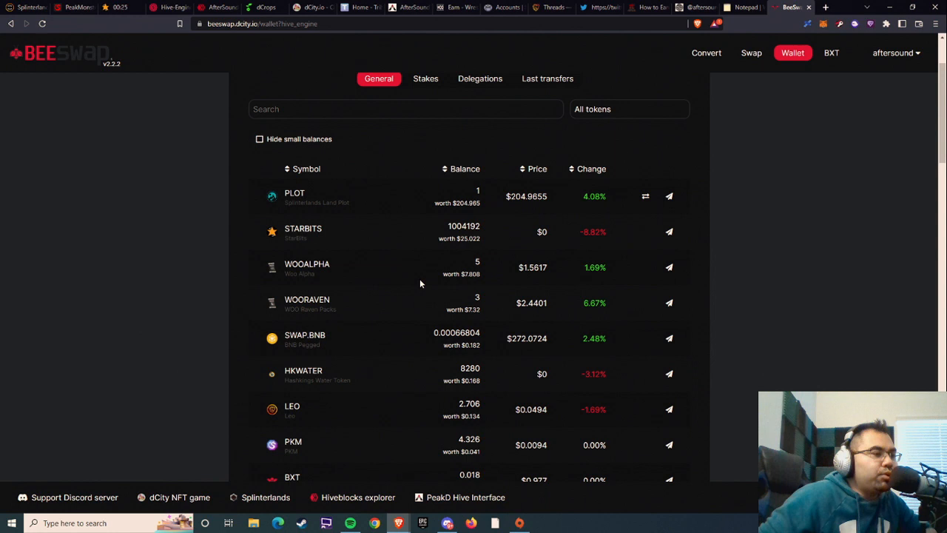
{"action": "scroll", "coordinate": [419, 278], "scroll_direction": "down", "scroll_amount": 1}
{"action": "scroll", "coordinate": [412, 269], "scroll_direction": "up", "scroll_amount": 3}
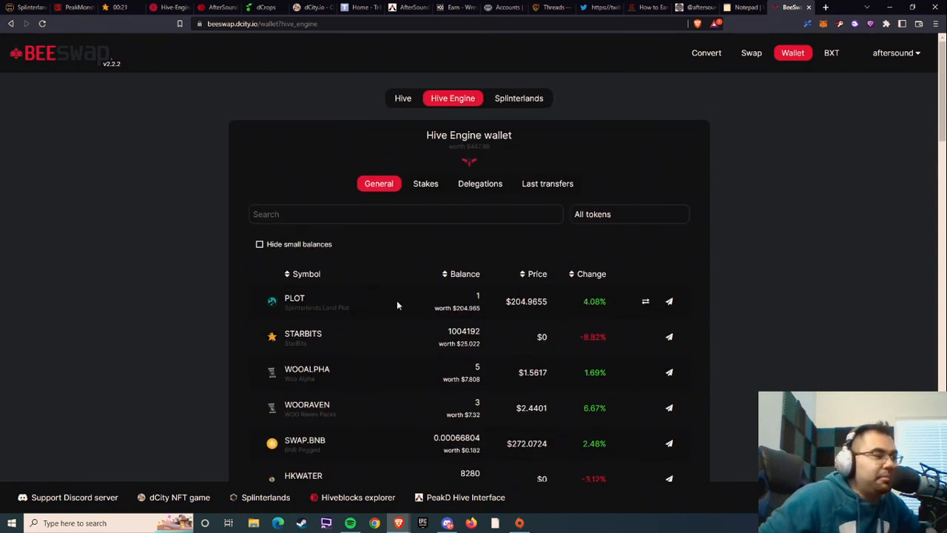
Transfer the full 1 PLOT balance to Splinterlands and approve it in Hive Keychain.
{"action": "left_click", "coordinate": [647, 303]}
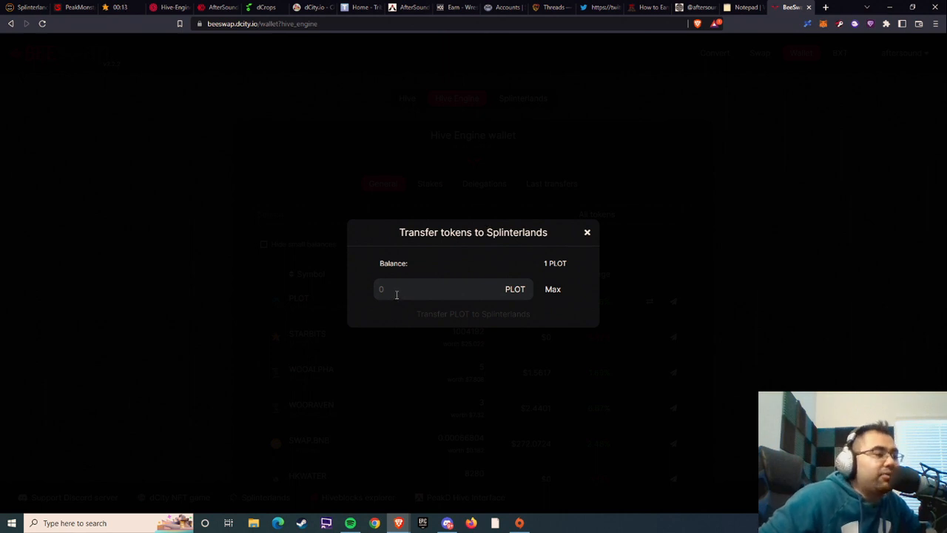
{"action": "left_click", "coordinate": [553, 289]}
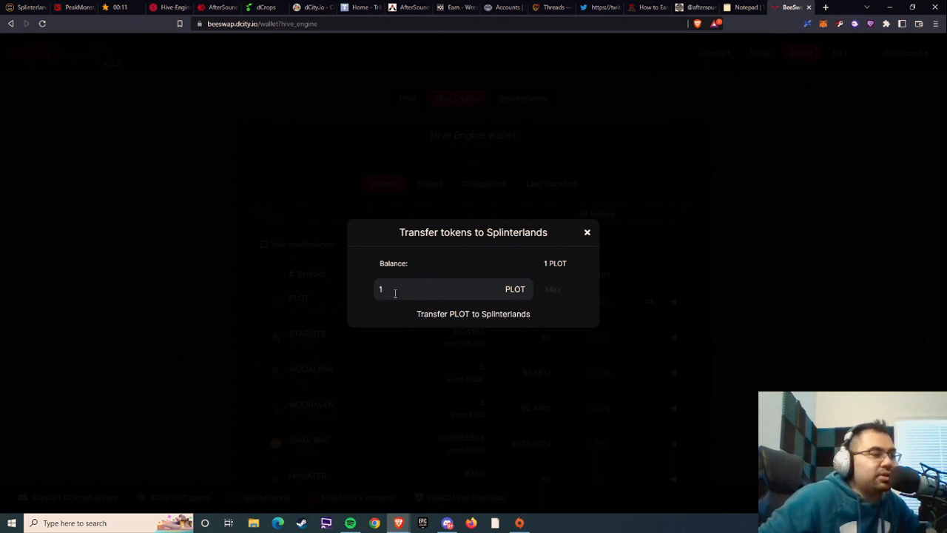
{"action": "left_click", "coordinate": [465, 313]}
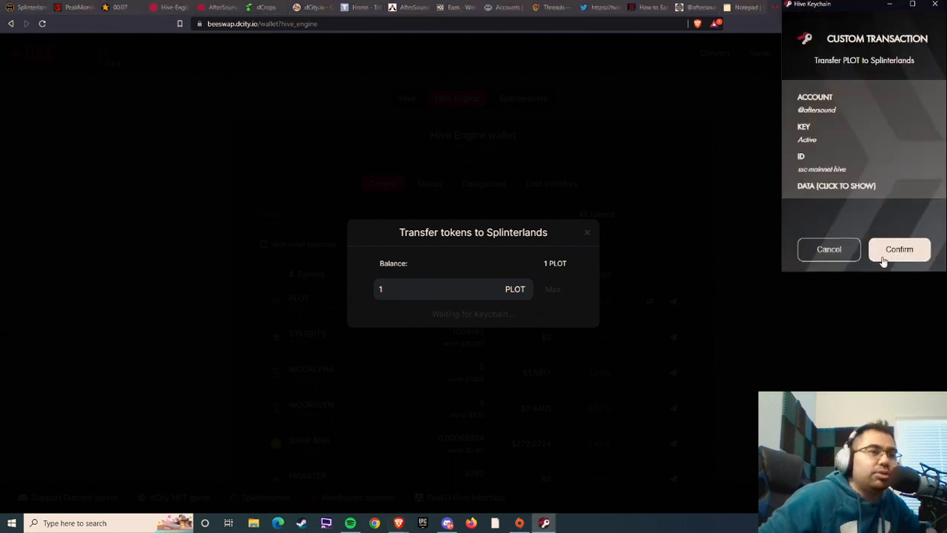
{"action": "left_click", "coordinate": [899, 249]}
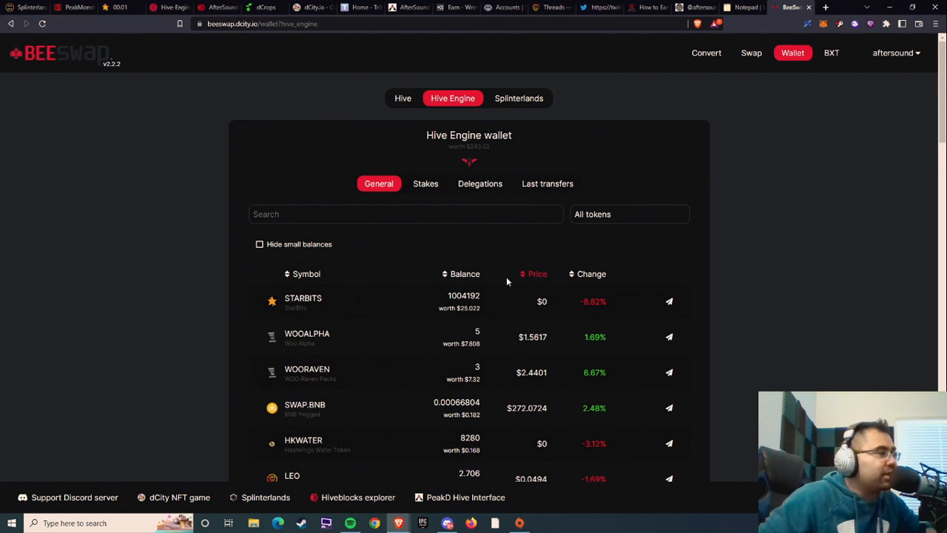
Refresh Splinterlands' Other Items so Land Plot Claim reads 2, dismissing the Brawl popup.
{"action": "left_click", "coordinate": [30, 7]}
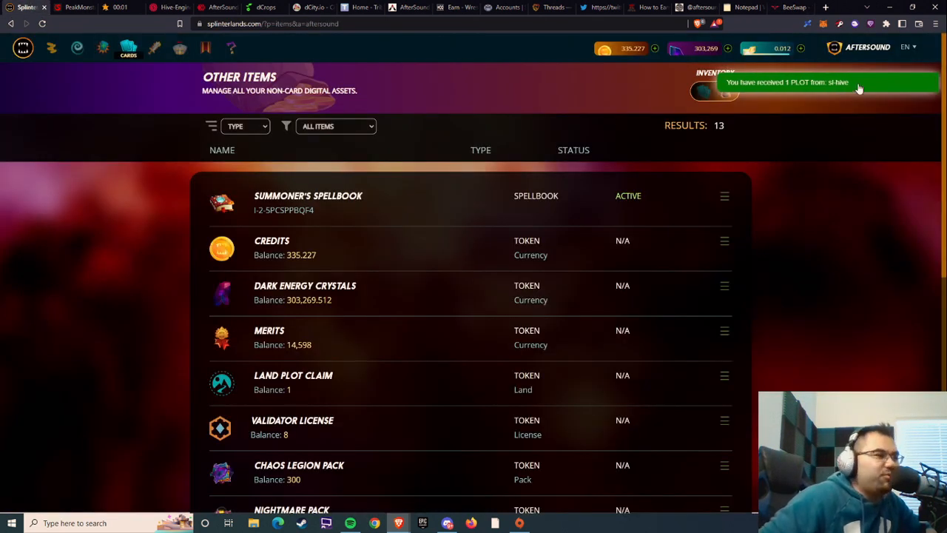
{"action": "key", "text": "F5"}
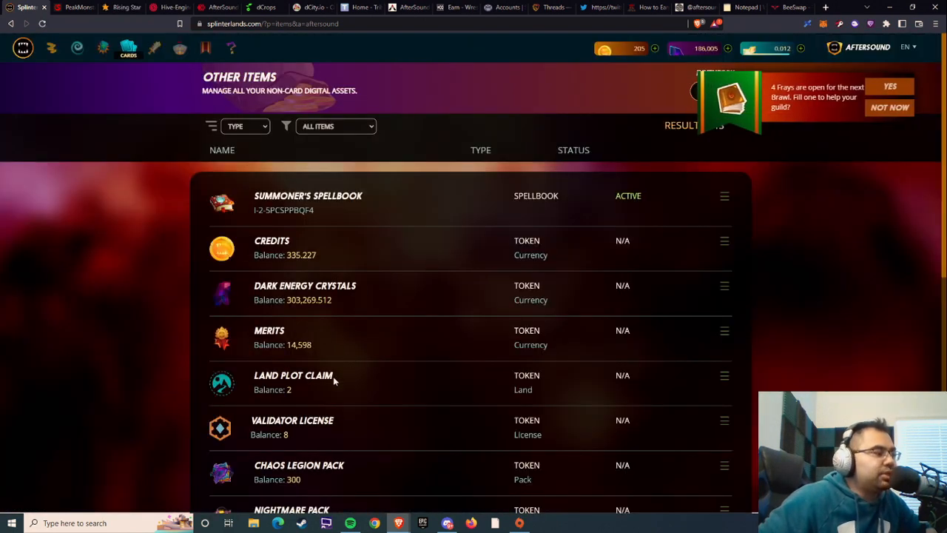
{"action": "left_click", "coordinate": [893, 107]}
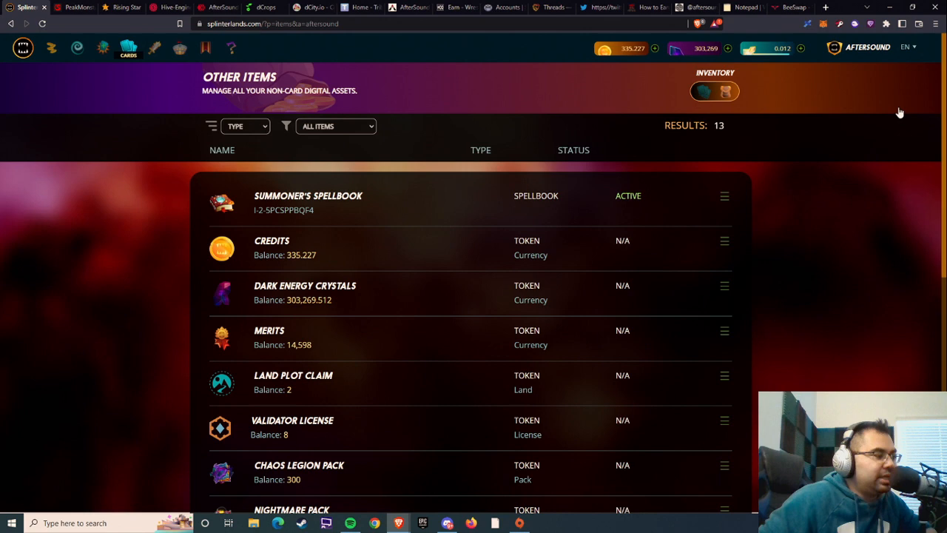
{"action": "scroll", "coordinate": [847, 138], "scroll_direction": "down", "scroll_amount": 2}
{"action": "scroll", "coordinate": [847, 139], "scroll_direction": "down", "scroll_amount": 1}
{"action": "scroll", "coordinate": [505, 259], "scroll_direction": "down", "scroll_amount": 1}
{"action": "scroll", "coordinate": [333, 348], "scroll_direction": "down", "scroll_amount": 2}
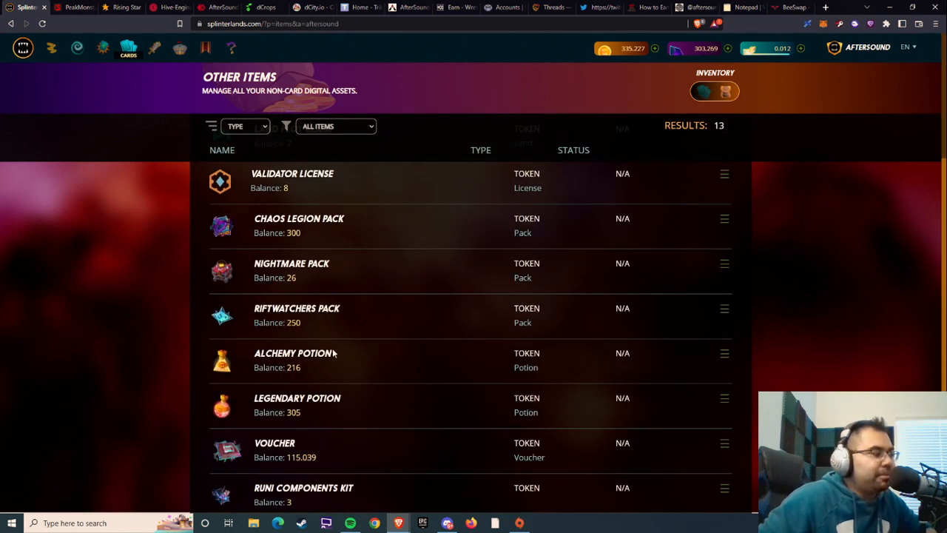
{"action": "scroll", "coordinate": [350, 375], "scroll_direction": "up", "scroll_amount": 1}
{"action": "scroll", "coordinate": [350, 376], "scroll_direction": "up", "scroll_amount": 1}
{"action": "scroll", "coordinate": [350, 375], "scroll_direction": "up", "scroll_amount": 1}
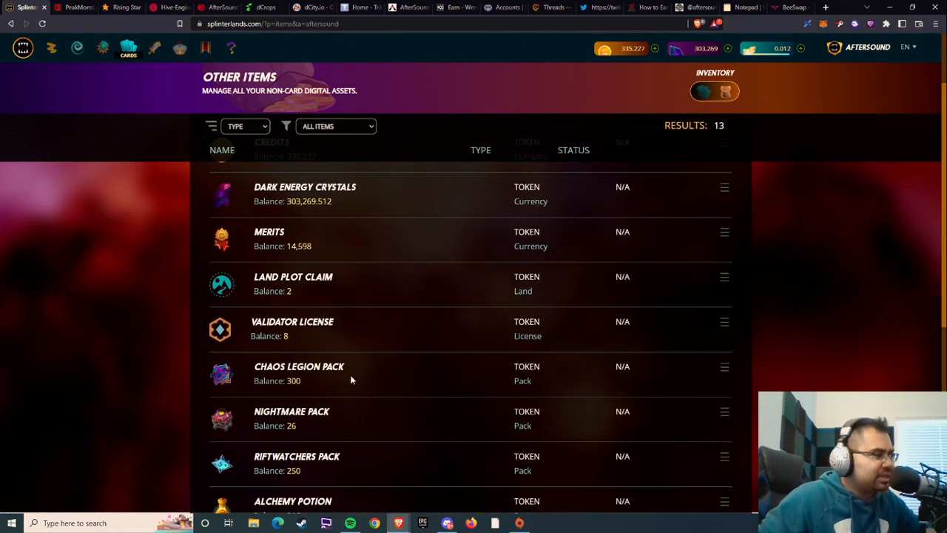
{"action": "scroll", "coordinate": [349, 375], "scroll_direction": "up", "scroll_amount": 1}
{"action": "scroll", "coordinate": [350, 374], "scroll_direction": "up", "scroll_amount": 1}
{"action": "scroll", "coordinate": [349, 373], "scroll_direction": "down", "scroll_amount": 2}
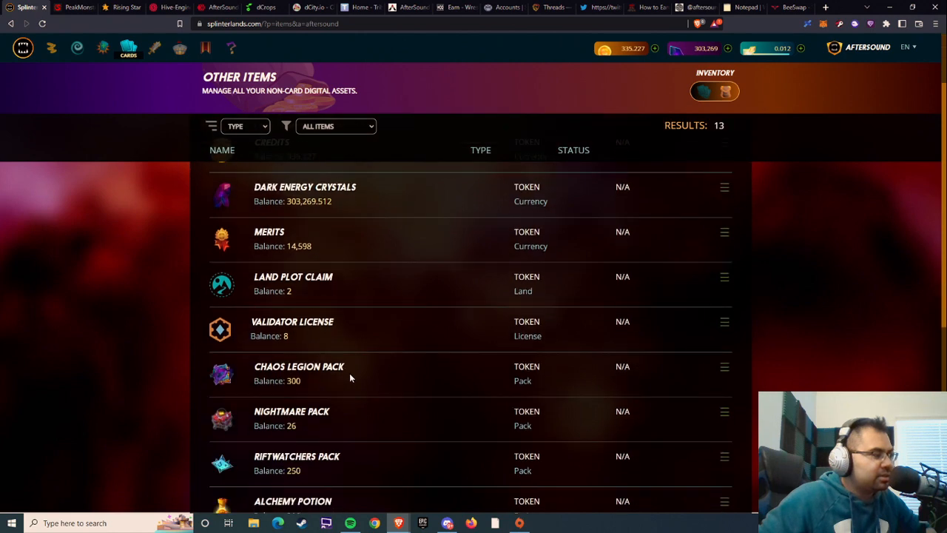
{"action": "scroll", "coordinate": [349, 373], "scroll_direction": "down", "scroll_amount": 2}
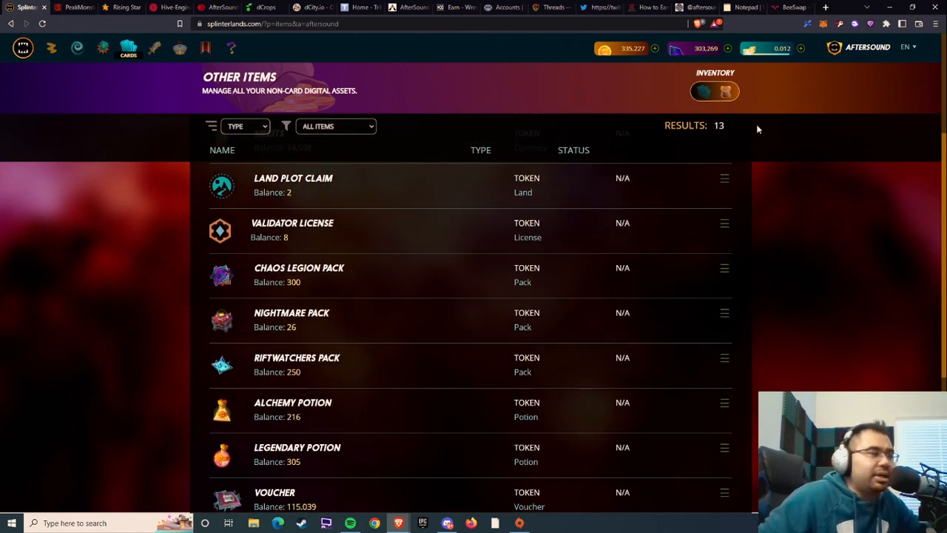
{"action": "left_click", "coordinate": [791, 7]}
{"action": "scroll", "coordinate": [456, 258], "scroll_direction": "down", "scroll_amount": 3}
{"action": "scroll", "coordinate": [456, 258], "scroll_direction": "down", "scroll_amount": 2}
{"action": "scroll", "coordinate": [456, 258], "scroll_direction": "down", "scroll_amount": 3}
{"action": "scroll", "coordinate": [456, 258], "scroll_direction": "down", "scroll_amount": 2}
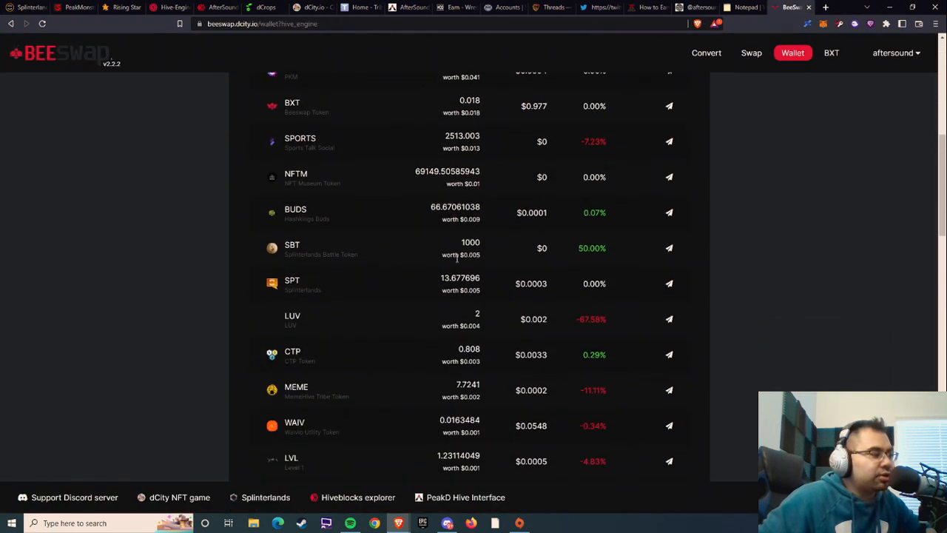
{"action": "scroll", "coordinate": [457, 258], "scroll_direction": "down", "scroll_amount": 2}
{"action": "scroll", "coordinate": [457, 258], "scroll_direction": "down", "scroll_amount": 1}
{"action": "scroll", "coordinate": [455, 257], "scroll_direction": "up", "scroll_amount": 5}
{"action": "scroll", "coordinate": [455, 254], "scroll_direction": "up", "scroll_amount": 5}
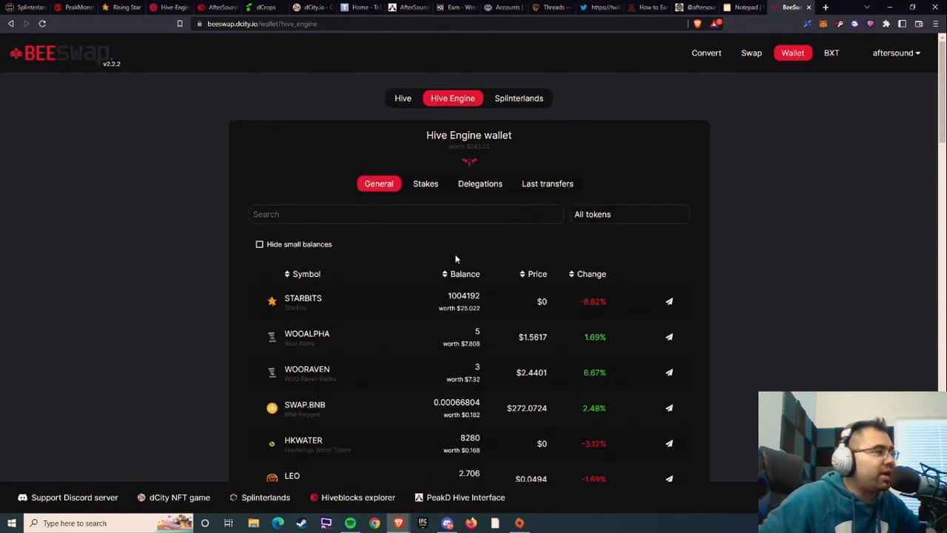
{"action": "left_click", "coordinate": [26, 8]}
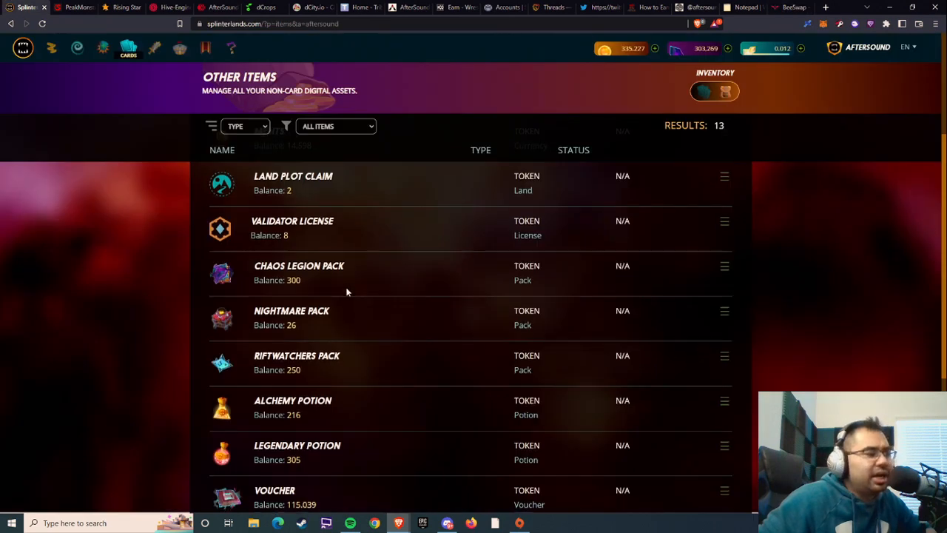
{"action": "scroll", "coordinate": [348, 292], "scroll_direction": "down", "scroll_amount": 4}
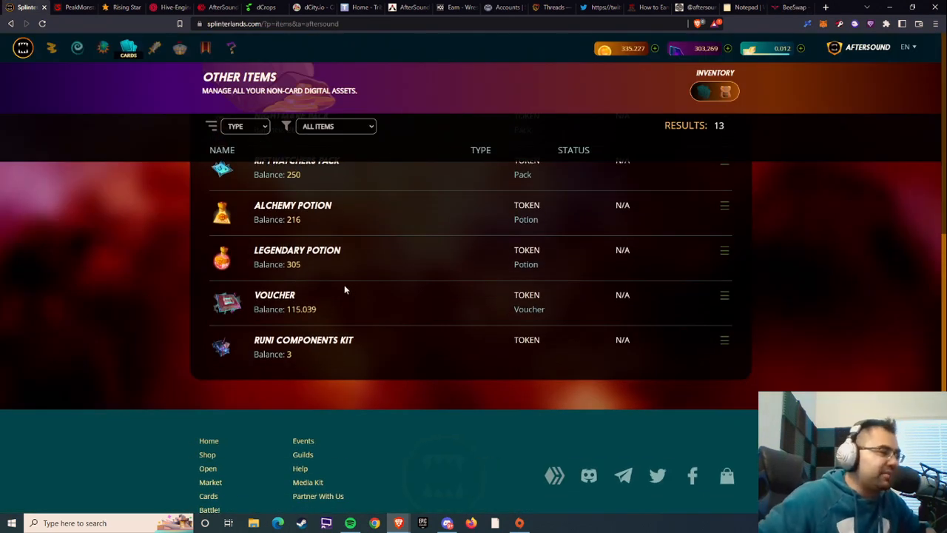
{"action": "scroll", "coordinate": [426, 274], "scroll_direction": "up", "scroll_amount": 1}
{"action": "scroll", "coordinate": [426, 274], "scroll_direction": "up", "scroll_amount": 1}
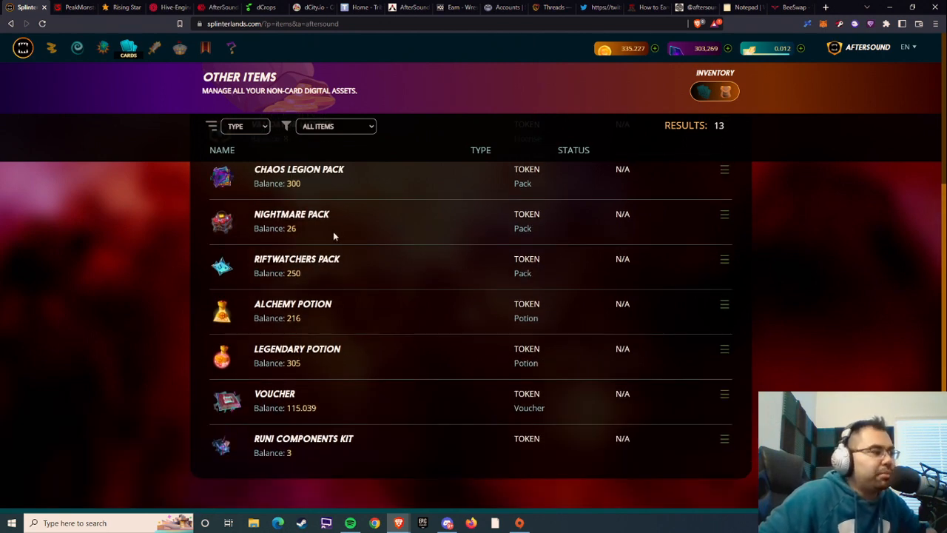
{"action": "left_click", "coordinate": [724, 215]}
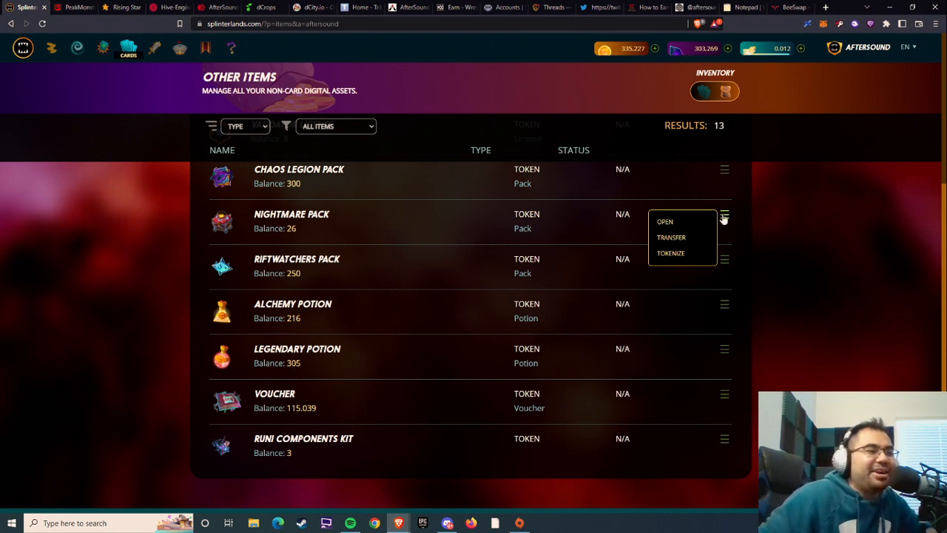
{"action": "left_click", "coordinate": [724, 215]}
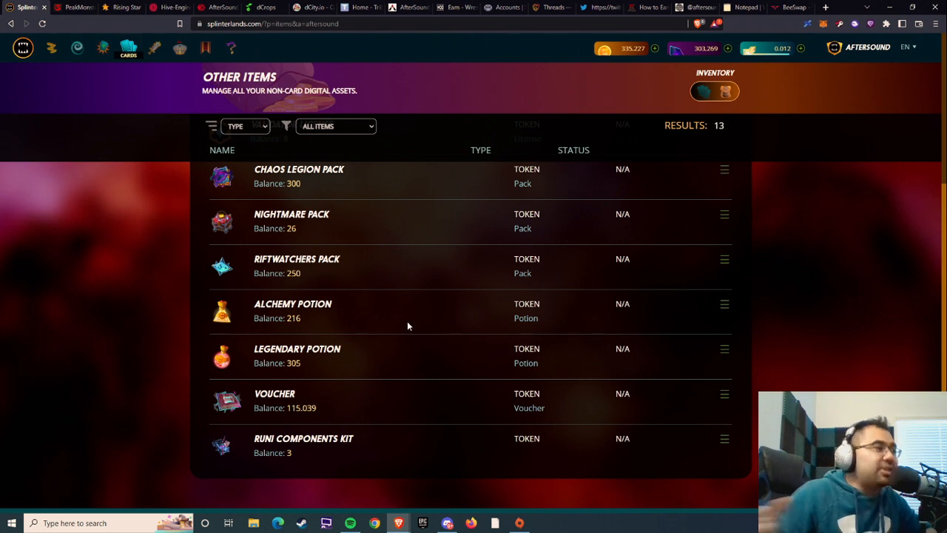
Open the SPS management dashboard from the Splintershards balance.
{"action": "left_click", "coordinate": [767, 49]}
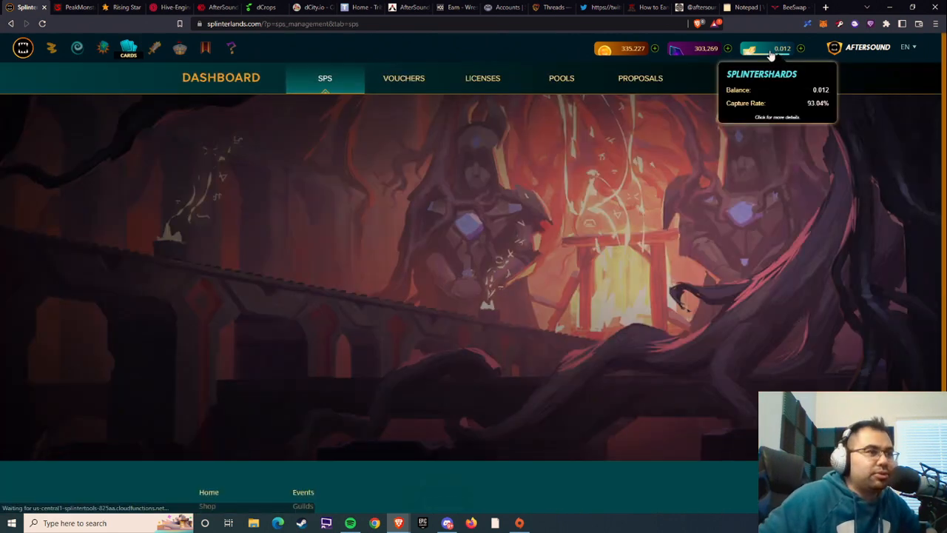
{"action": "scroll", "coordinate": [779, 249], "scroll_direction": "down", "scroll_amount": 1}
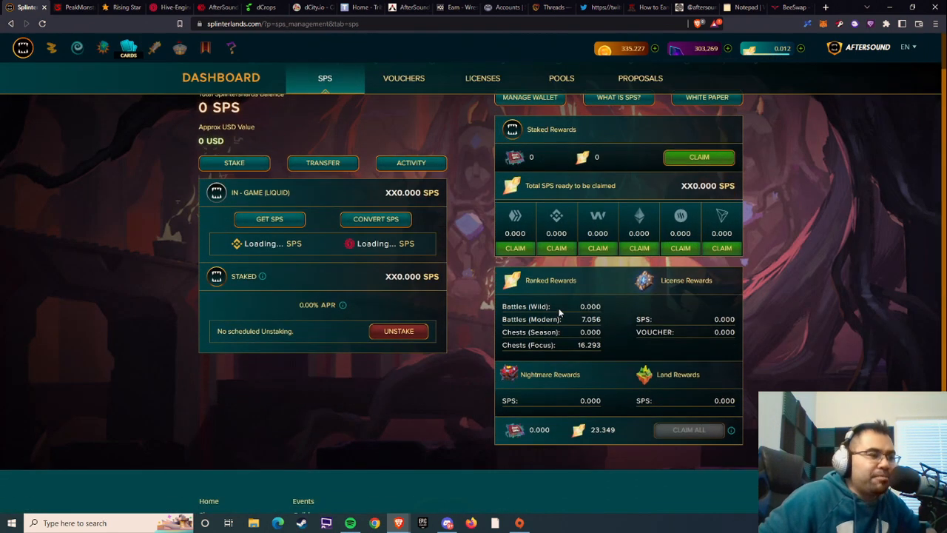